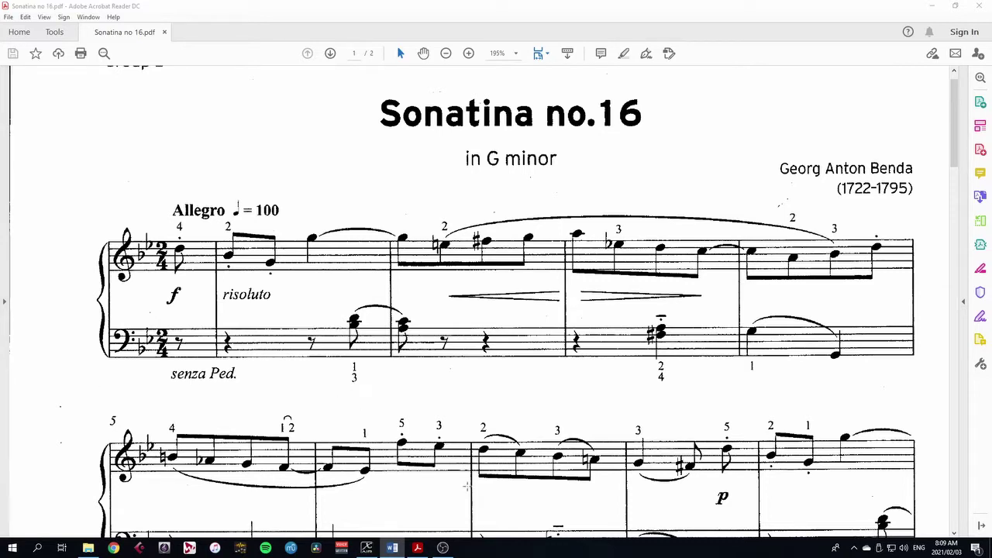
# Launch MuseScore, move the Start Center aside, start a new score, and widen the PDF window.
pyautogui.click(293, 549)
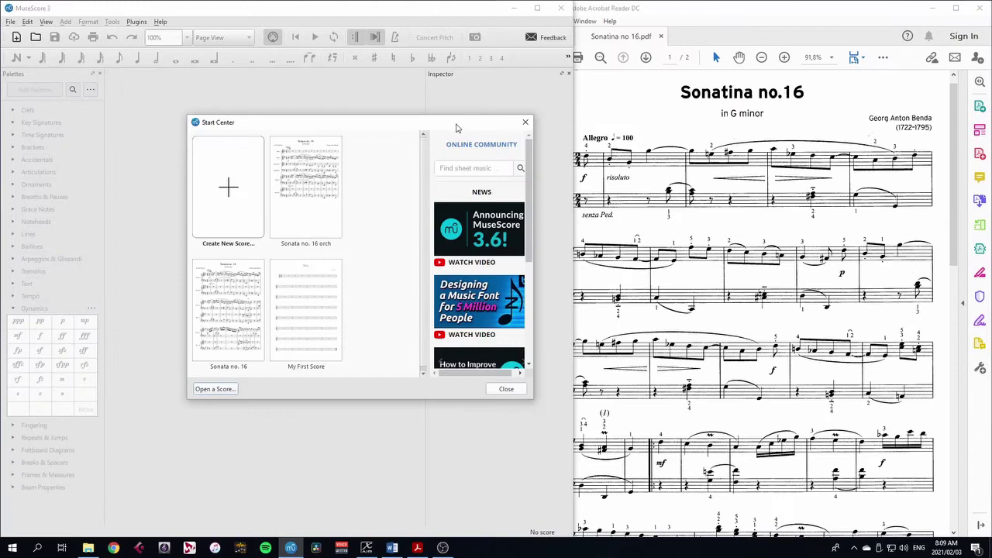
pyautogui.moveTo(489, 123); pyautogui.dragTo(383, 129)
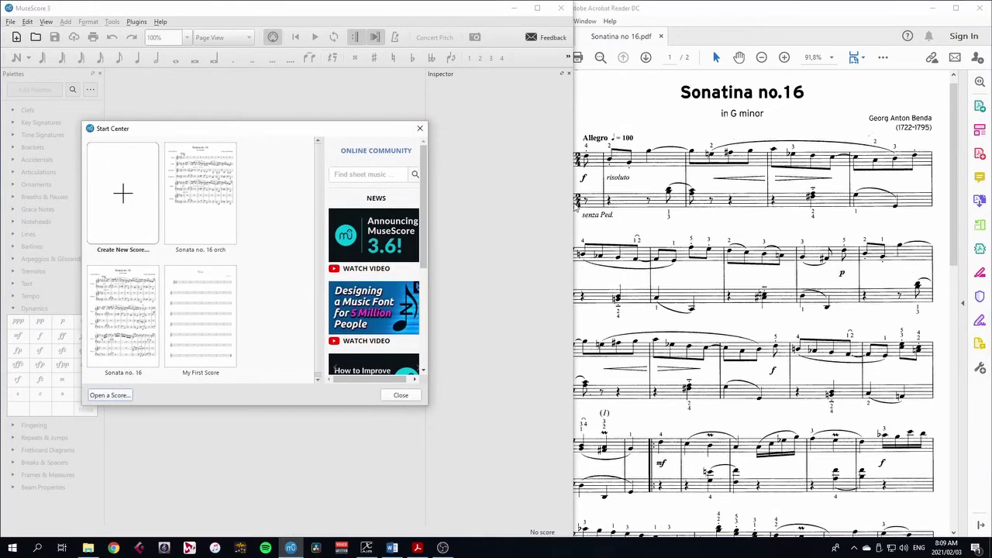
pyautogui.click(533, 233)
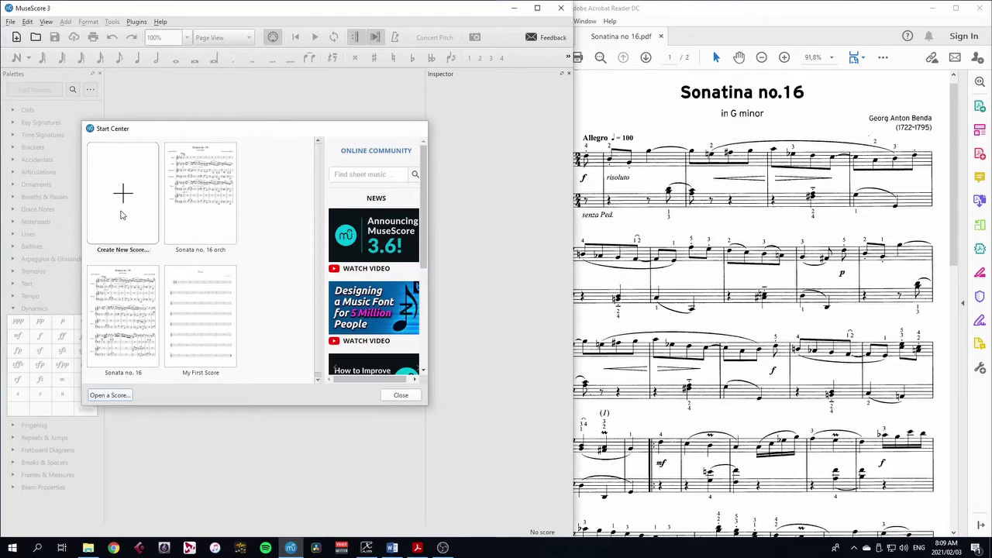
pyautogui.click(122, 214)
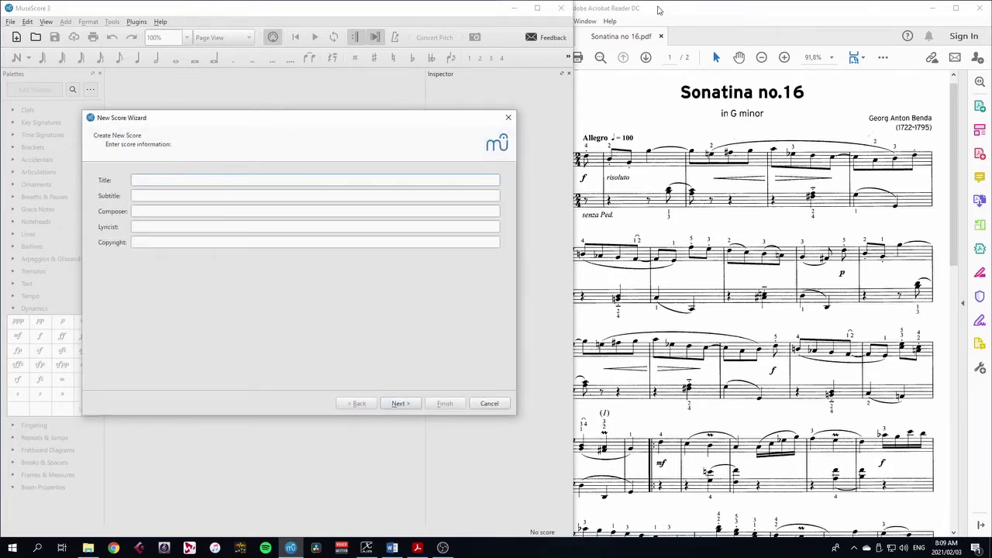
pyautogui.moveTo(574, 120)
pyautogui.mouseDown()
pyautogui.moveTo(497, 120)
pyautogui.moveTo(594, 120)
pyautogui.moveTo(573, 120)
pyautogui.mouseUp()
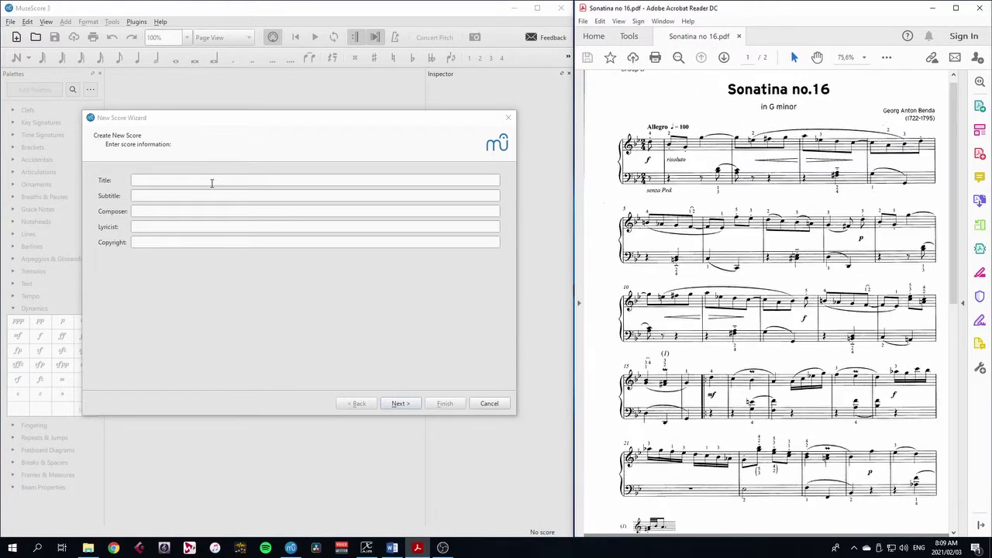
# Enter title 'Sonatina no. 16', subtitle 'in G minor', plus composer and arranger credits, then continue.
pyautogui.click(211, 182)
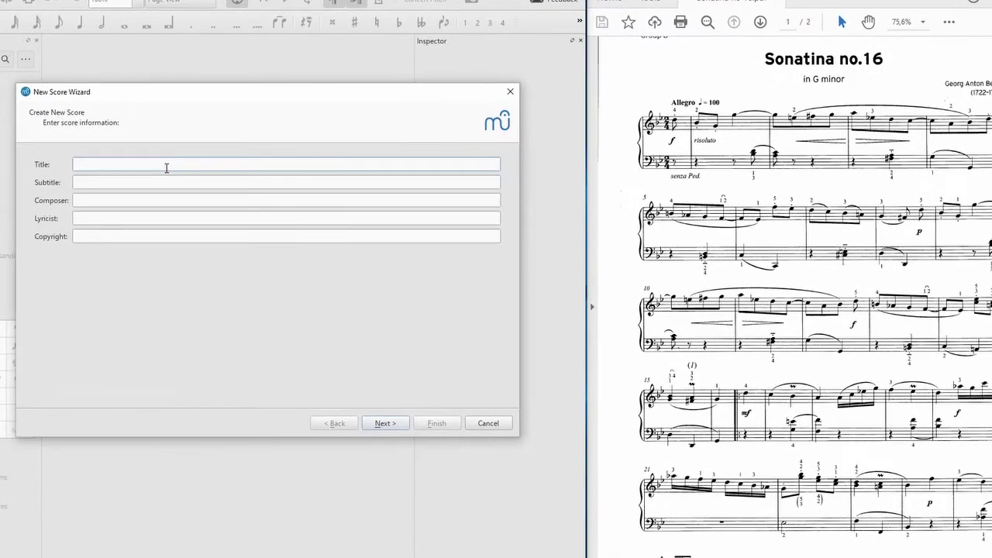
pyautogui.write('Sonatina no. 16')
pyautogui.press('Tab')
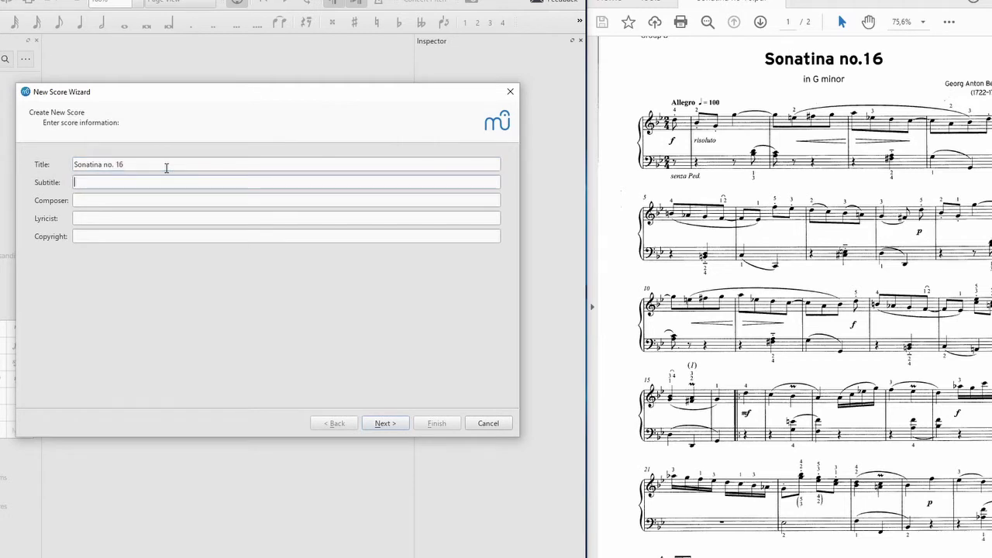
pyautogui.write('in G minor')
pyautogui.press('Tab')
pyautogui.write('G')
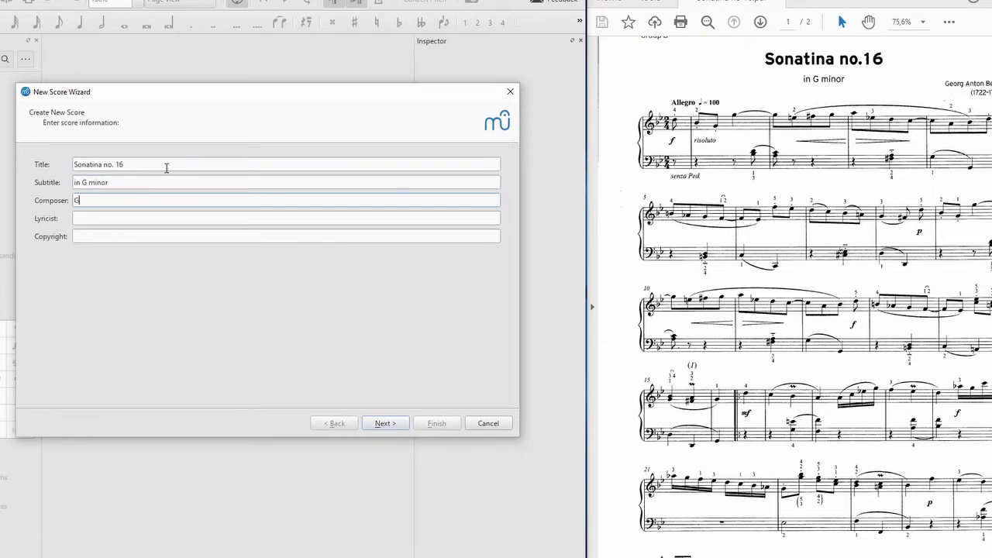
pyautogui.write('eorg Anton Benda')
pyautogui.press('Tab')
pyautogui.write('or')
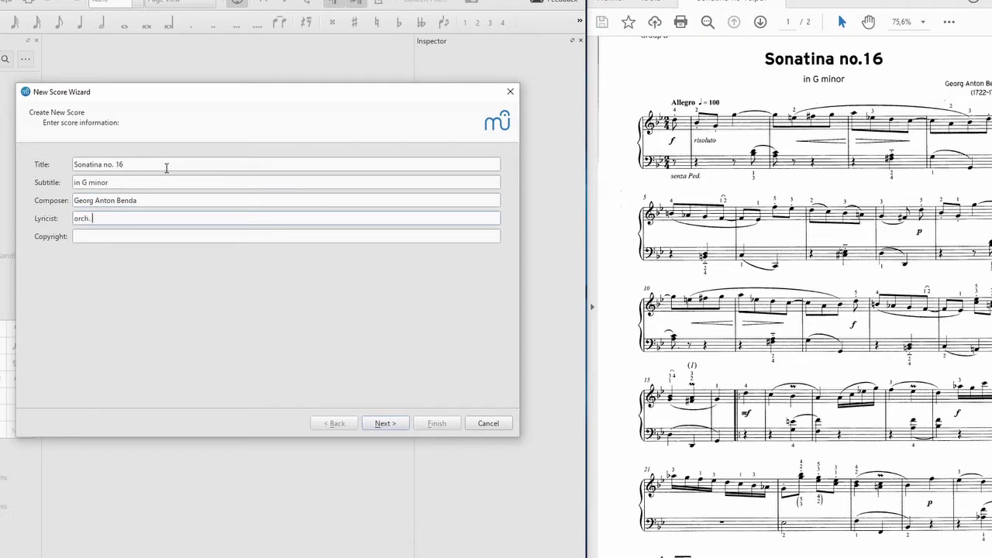
pyautogui.write('ch. D MCCoy')
pyautogui.press('Tab')
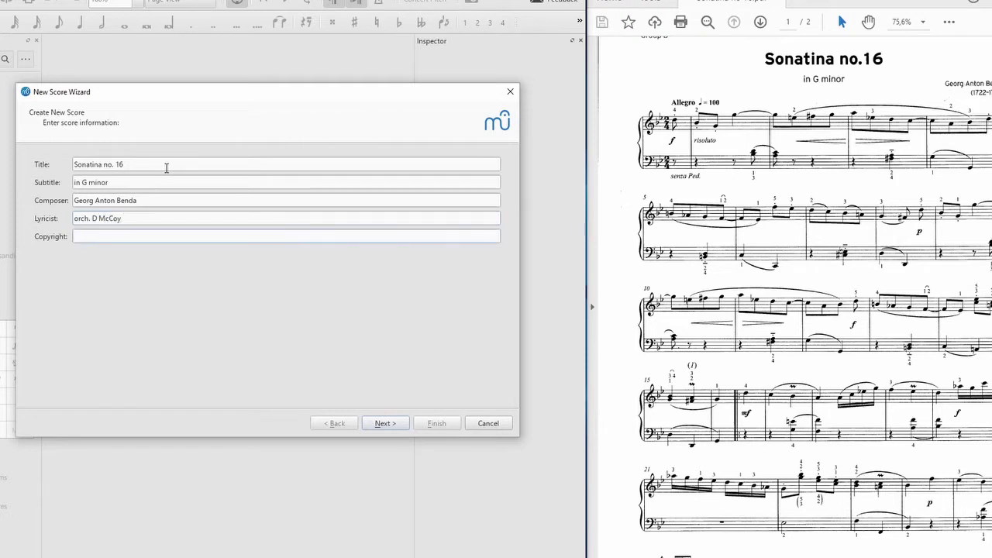
pyautogui.click(402, 427)
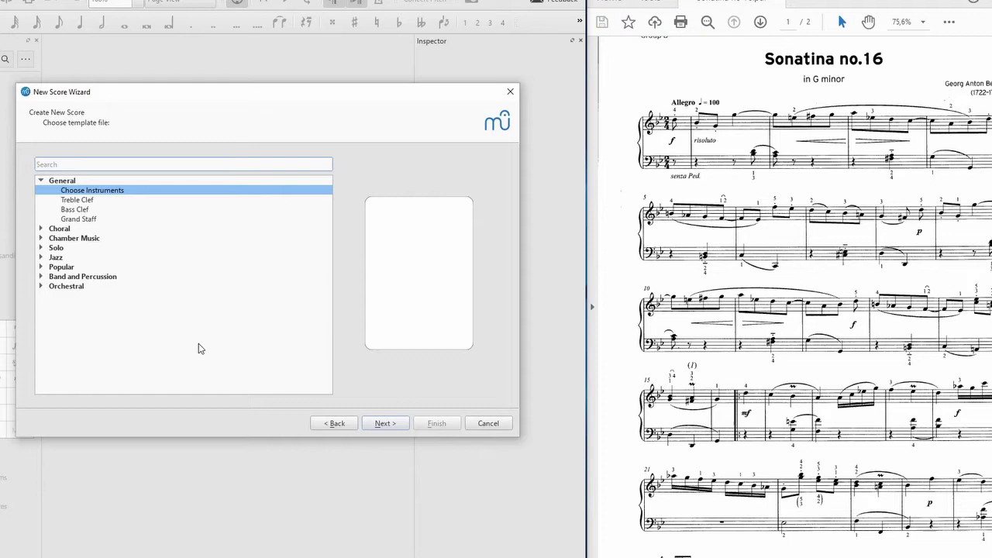
# Browse and collapse the template categories, then proceed with Choose Instruments instead of a template.
pyautogui.click(41, 286)
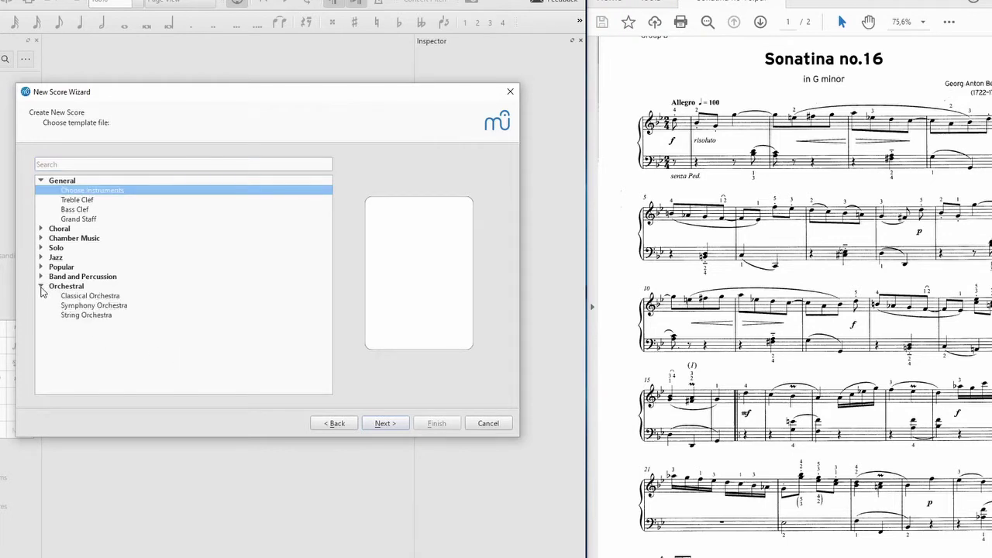
pyautogui.click(41, 277)
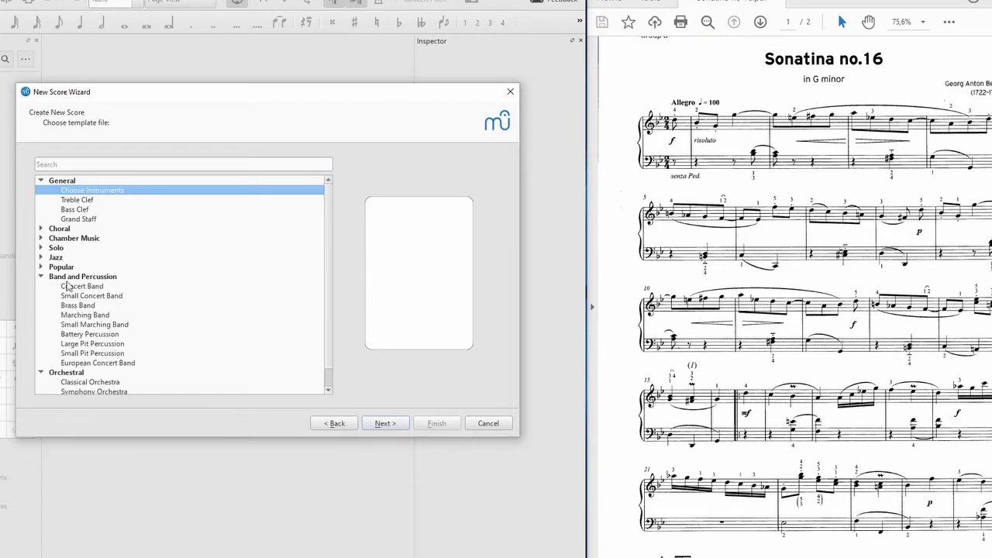
pyautogui.click(41, 277)
pyautogui.click(41, 286)
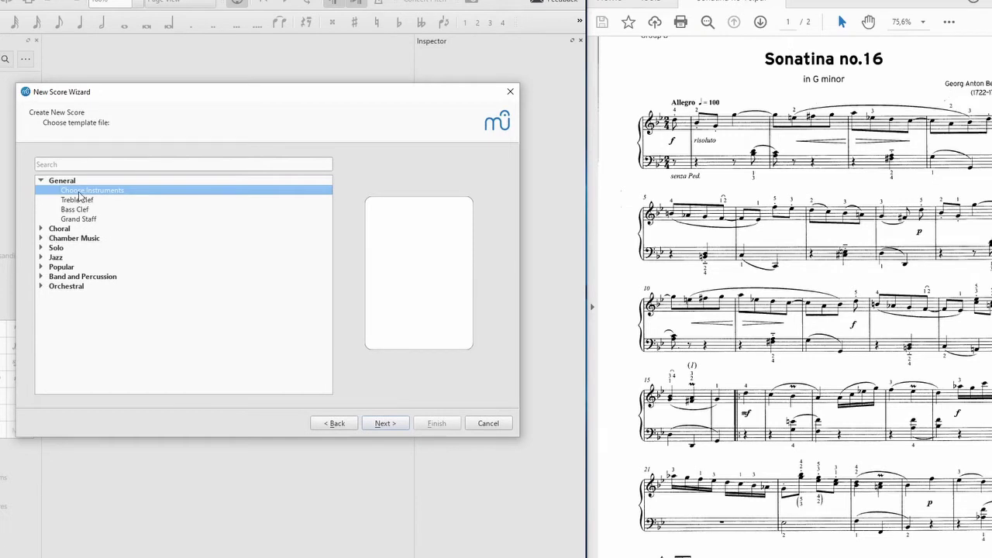
pyautogui.click(386, 424)
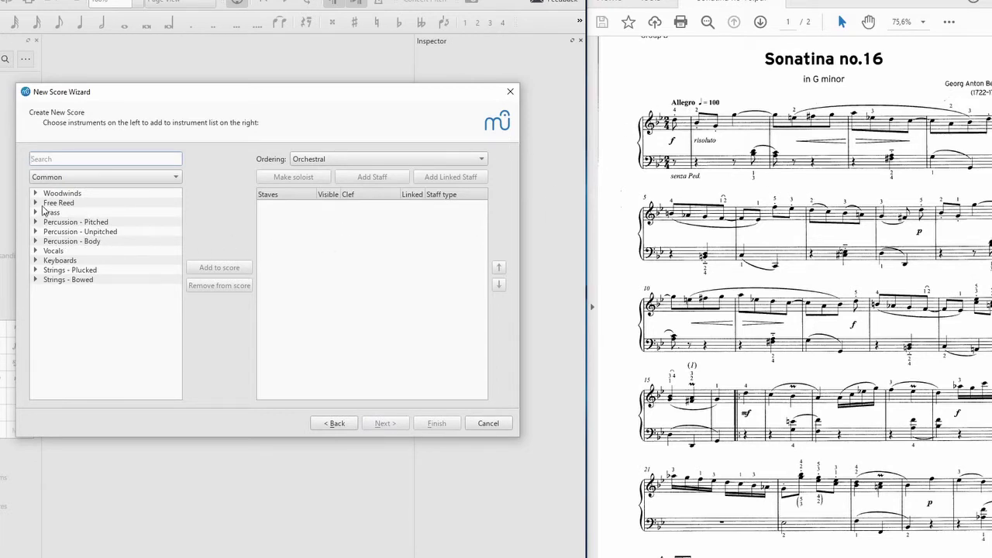
# Add Piano from Keyboards to the score, keeping both staves' type as Standard.
pyautogui.click(35, 262)
pyautogui.click(72, 271)
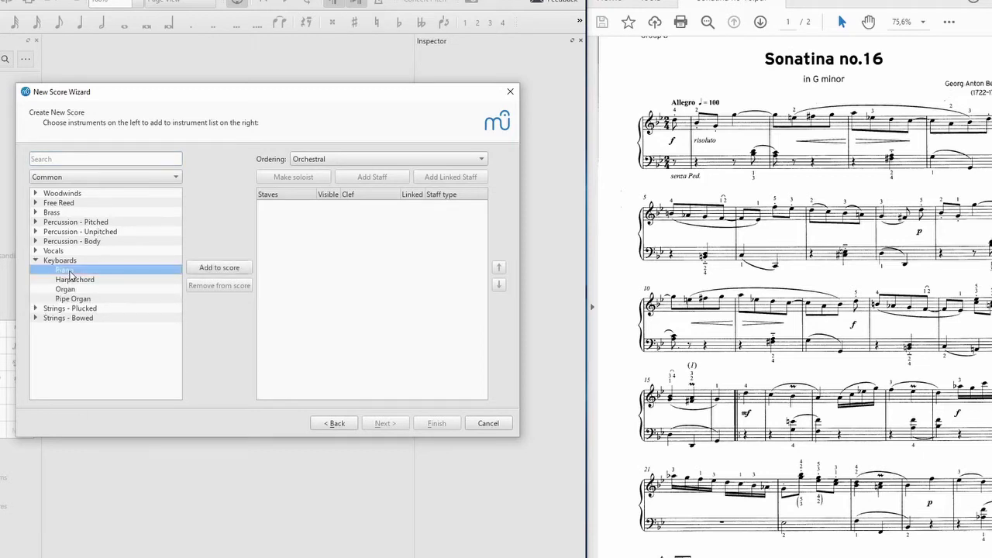
pyautogui.click(219, 268)
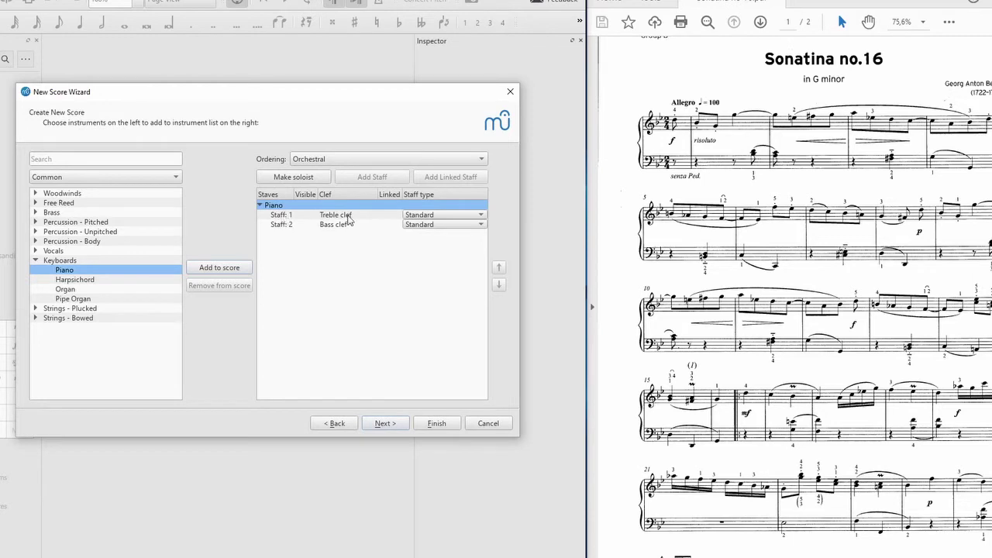
pyautogui.click(445, 217)
pyautogui.click(455, 218)
# Search 'tromb', add a trombone and remove it again, leaving only piano, then continue to key signature.
pyautogui.click(92, 154)
pyautogui.write('trom')
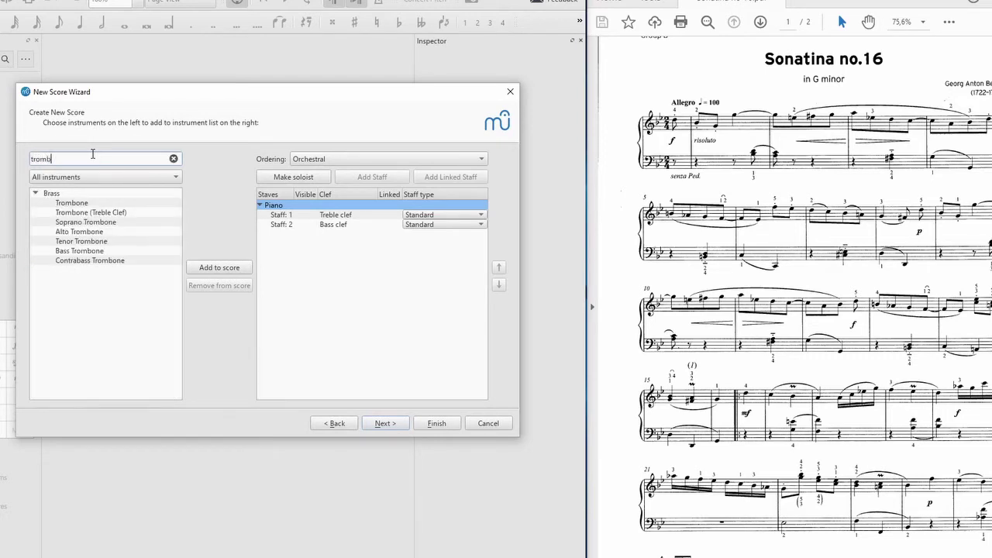
pyautogui.write('b')
pyautogui.click(76, 205)
pyautogui.doubleClick(76, 205)
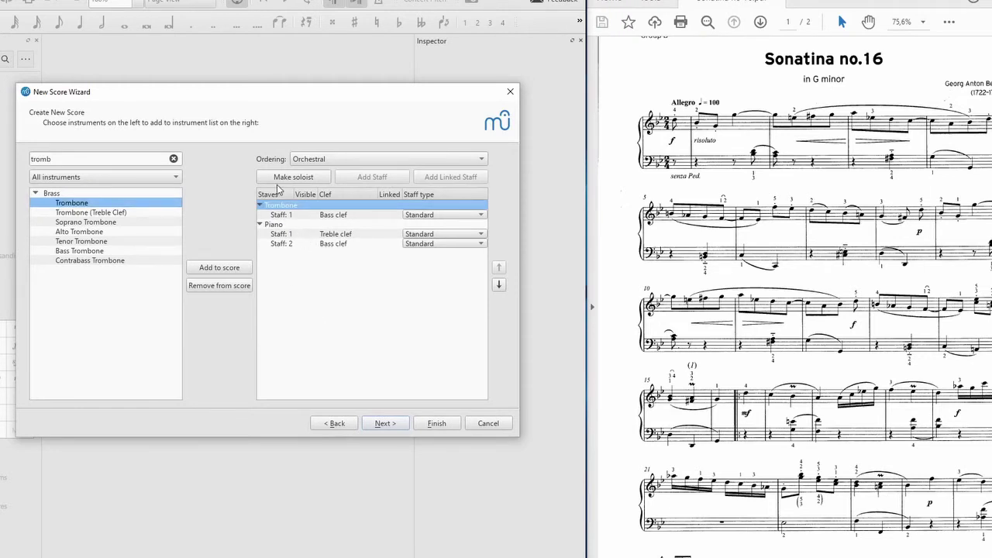
pyautogui.click(280, 225)
pyautogui.click(282, 205)
pyautogui.click(225, 290)
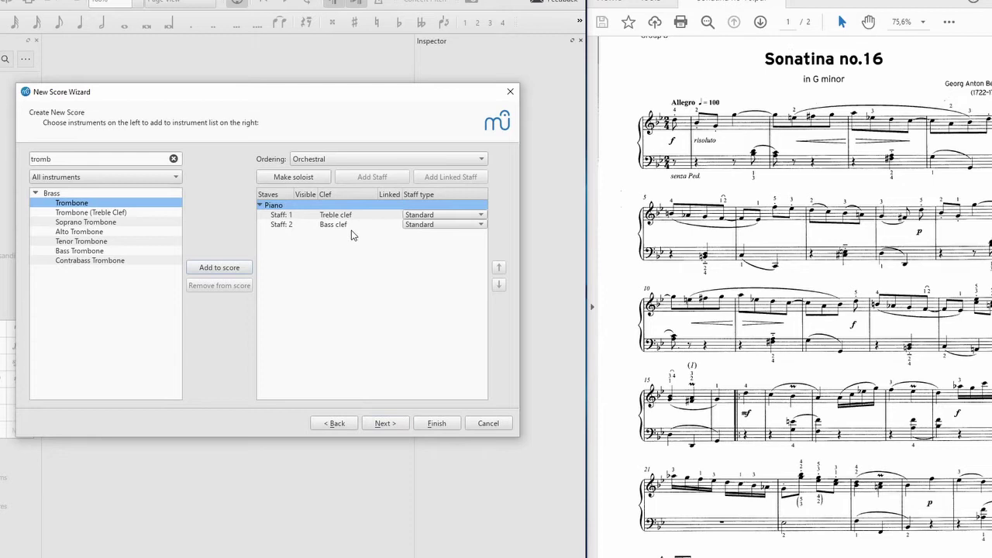
pyautogui.click(391, 424)
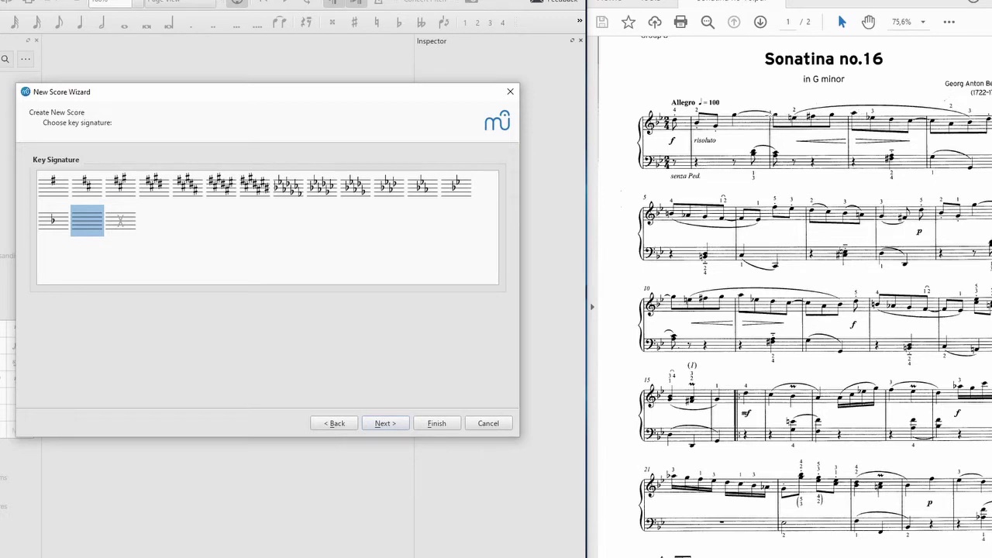
# Choose the two-flat key signature for G minor and continue to time and tempo.
pyautogui.click(459, 190)
pyautogui.click(386, 424)
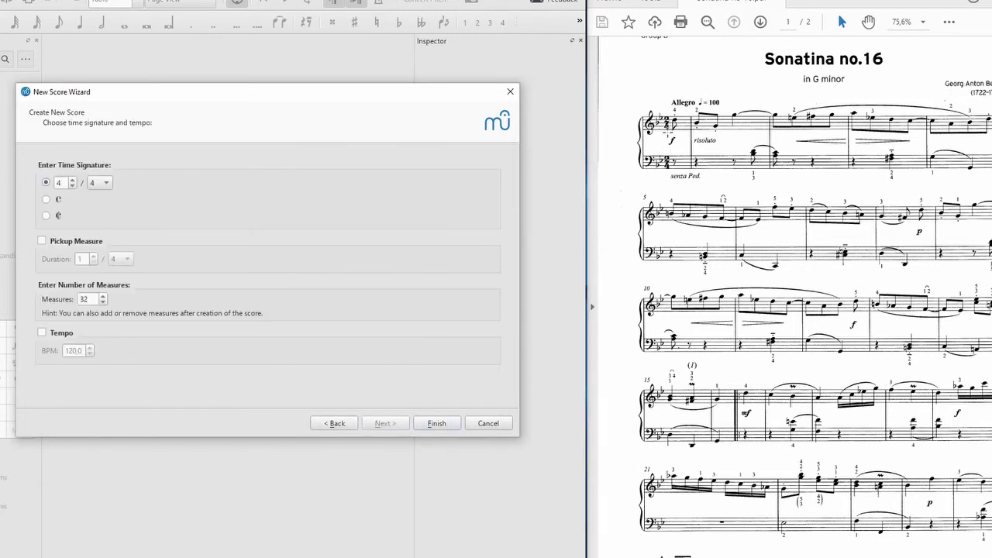
# Set 2/4 time with a 1/8 pickup measure and tempo 100 BPM, then finish the score.
pyautogui.click(73, 186)
pyautogui.click(43, 243)
pyautogui.click(127, 260)
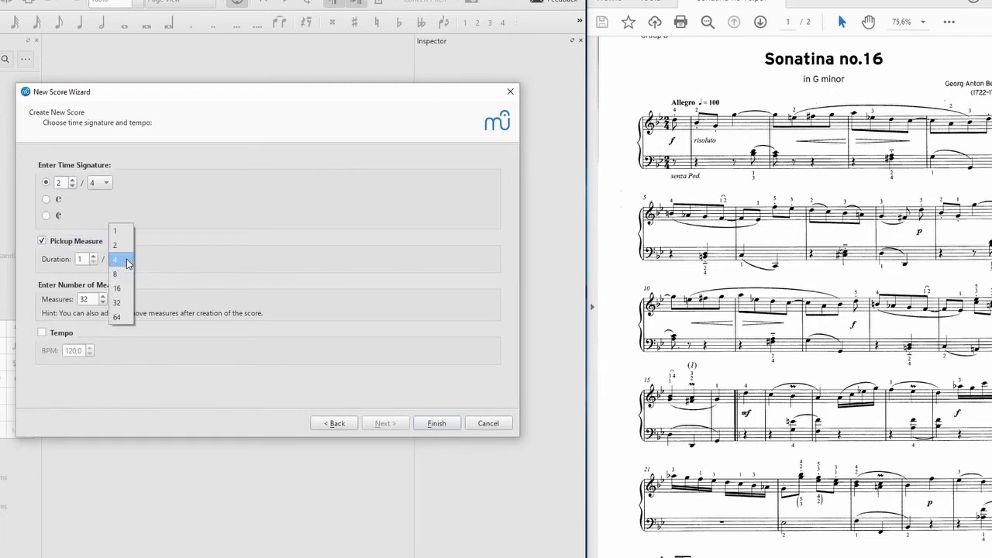
pyautogui.click(128, 275)
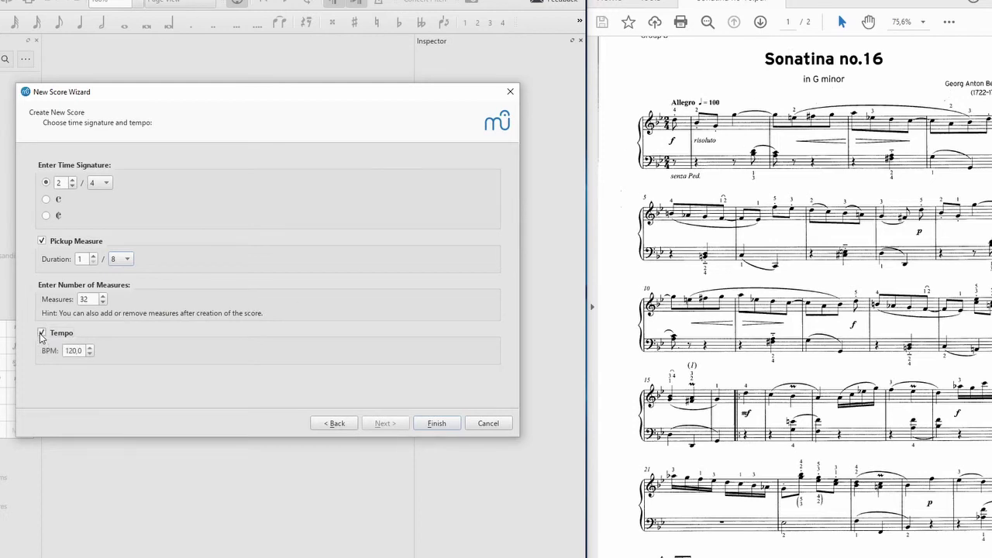
pyautogui.click(71, 351)
pyautogui.click(438, 423)
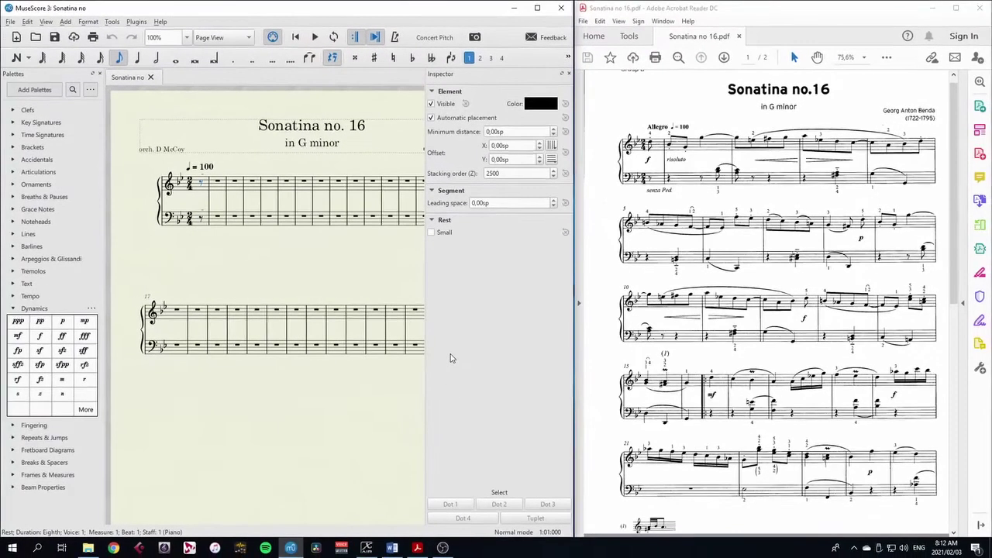
pyautogui.moveTo(350, 266); pyautogui.dragTo(387, 259)
pyautogui.moveTo(311, 388); pyautogui.dragTo(221, 439)
pyautogui.moveTo(186, 319); pyautogui.dragTo(222, 299)
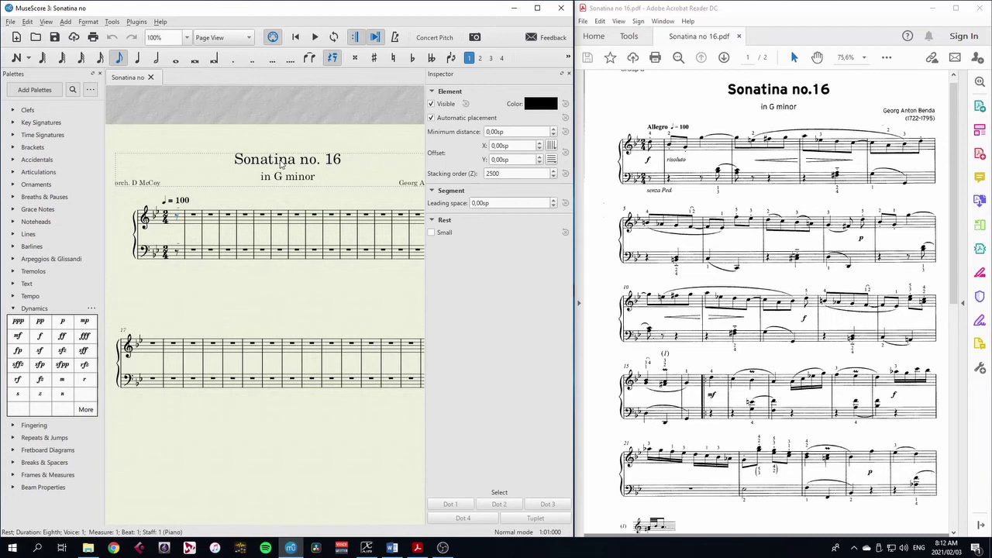
pyautogui.doubleClick(277, 163)
pyautogui.press('Left')
pyautogui.press('Left')
pyautogui.press('Left')
pyautogui.press('Left')
pyautogui.press('Left')
pyautogui.press('Left')
pyautogui.press('Left')
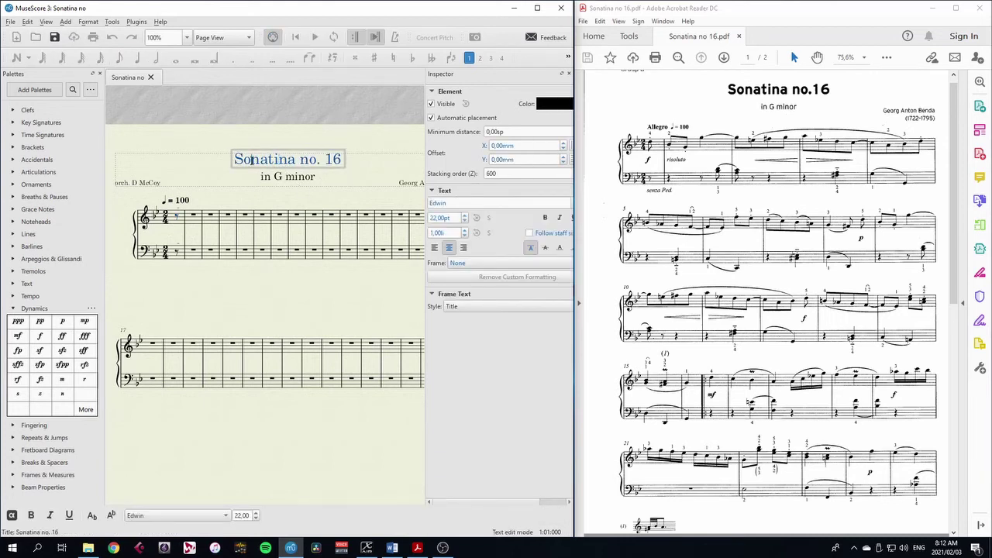
pyautogui.write('u')
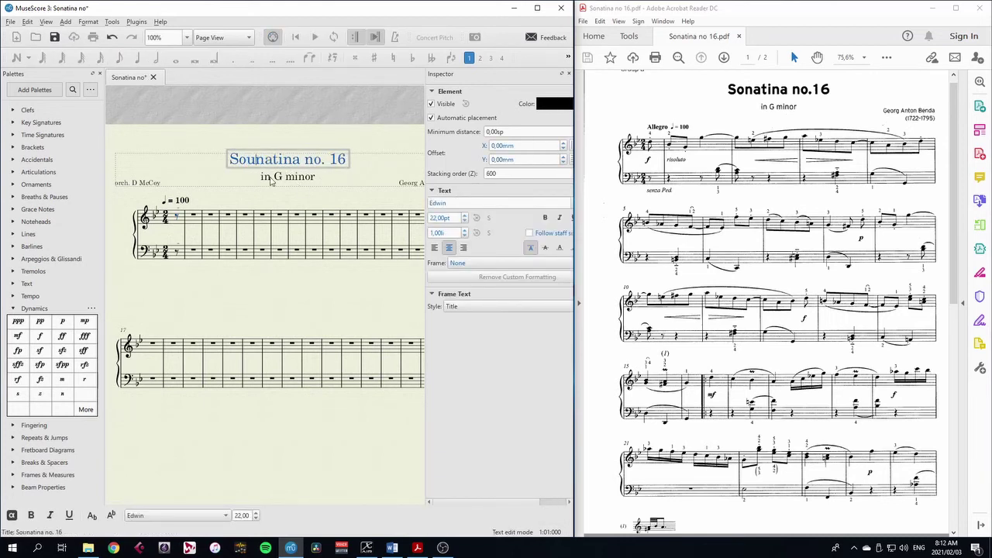
pyautogui.press('BackSpace')
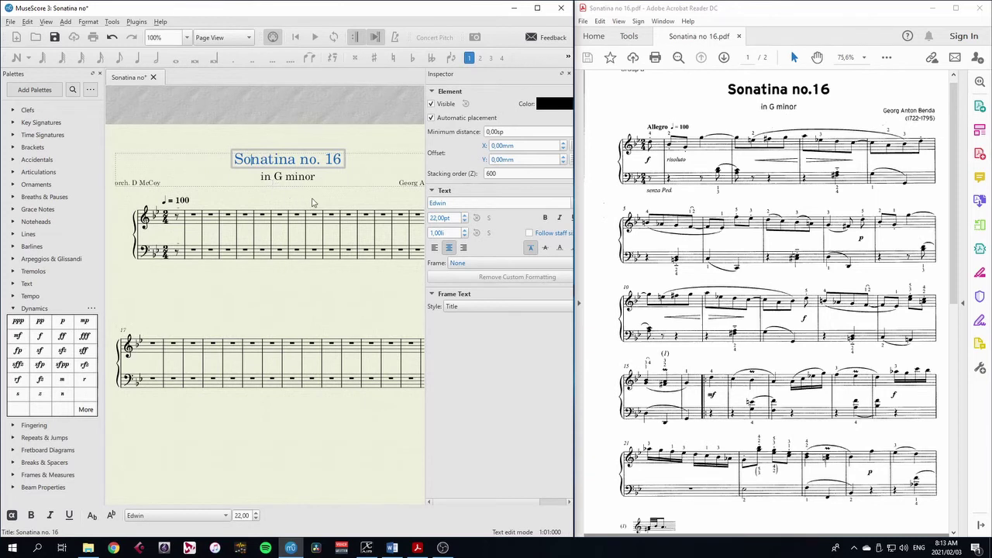
pyautogui.click(272, 271)
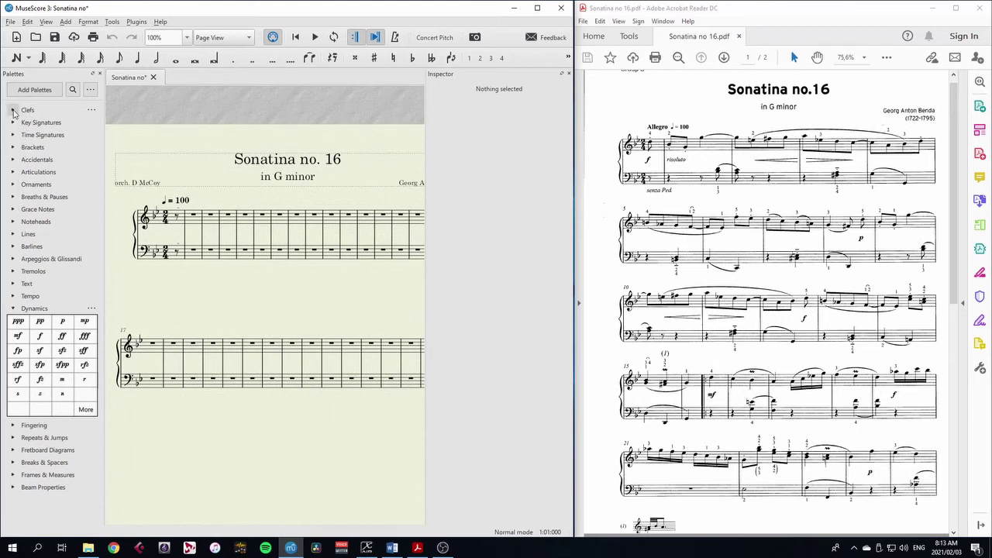
pyautogui.click(279, 161)
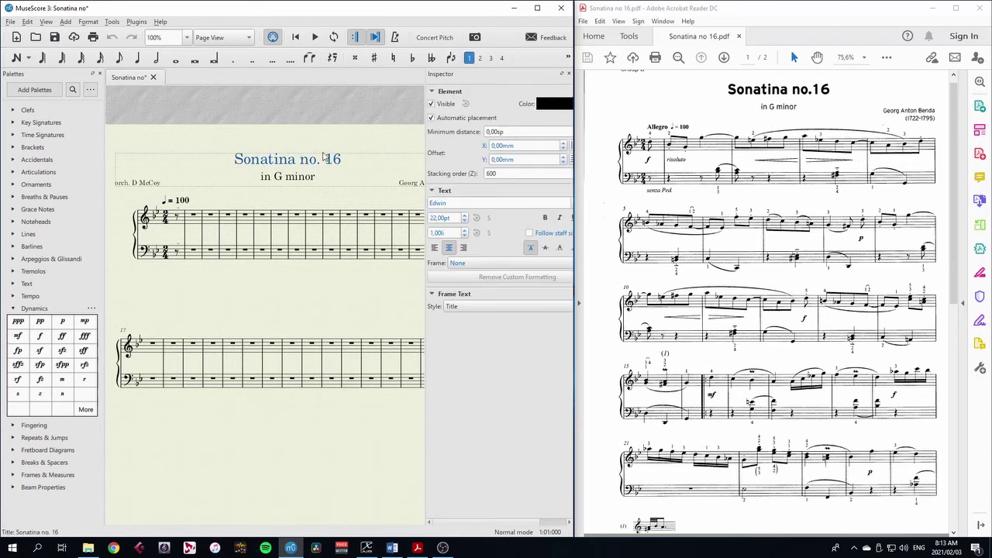
pyautogui.press('Escape')
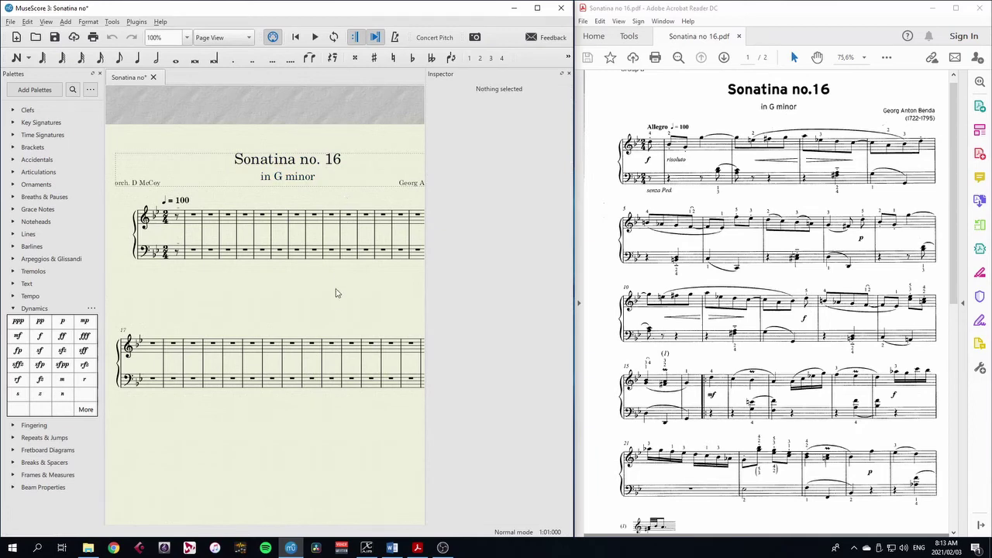
pyautogui.moveTo(336, 290)
pyautogui.mouseDown()
pyautogui.moveTo(276, 290)
pyautogui.moveTo(335, 295)
pyautogui.mouseUp()
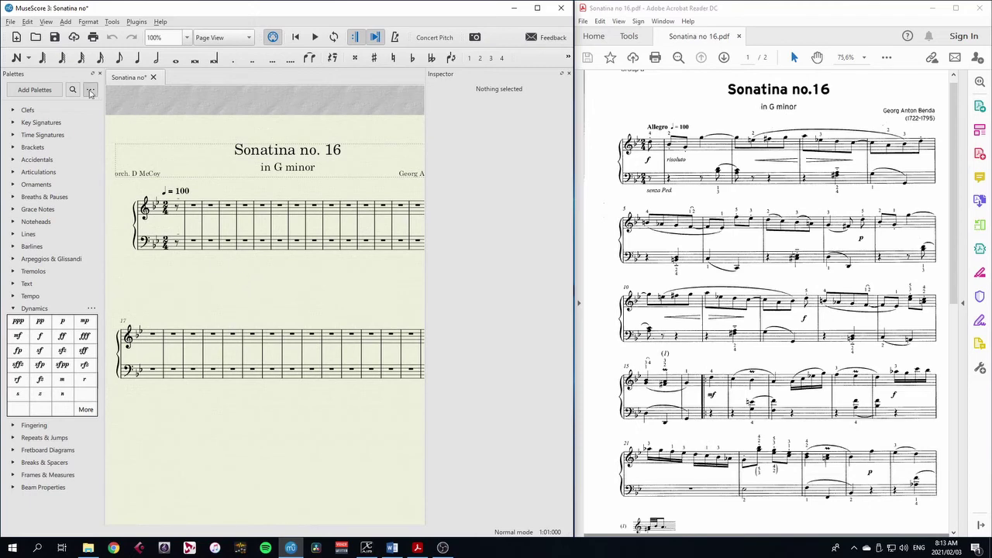
# Save the score to the Desktop as Sonatina_no._16.
pyautogui.click(54, 37)
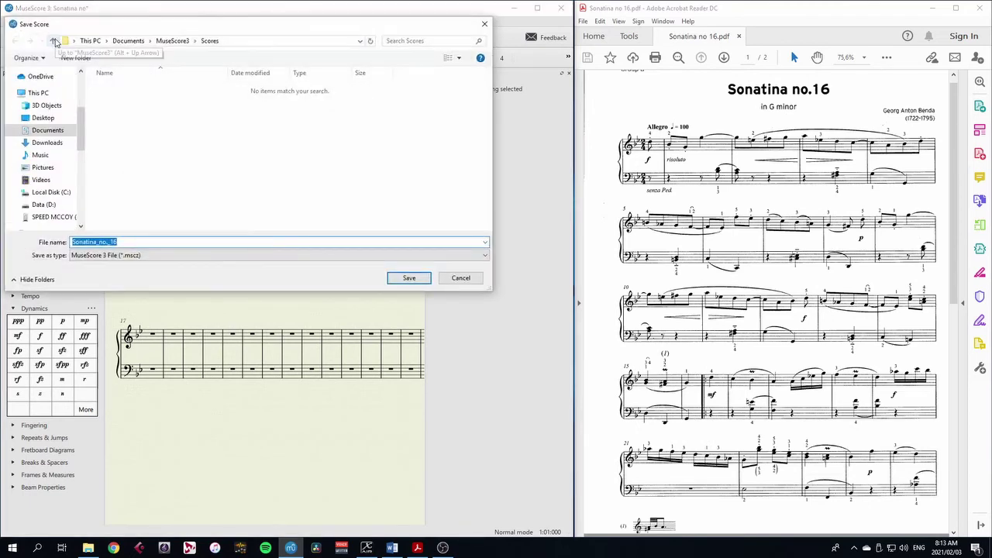
pyautogui.click(44, 118)
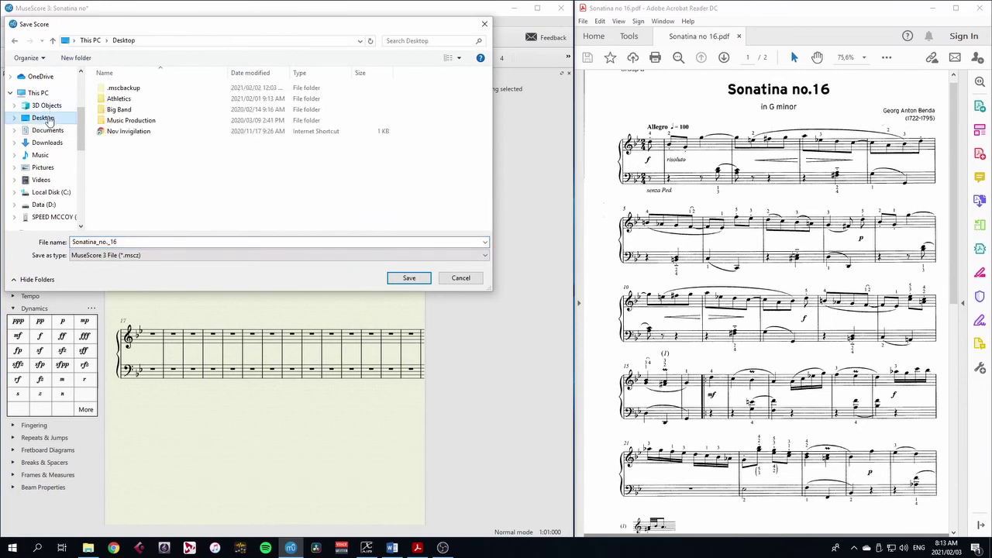
pyautogui.click(134, 242)
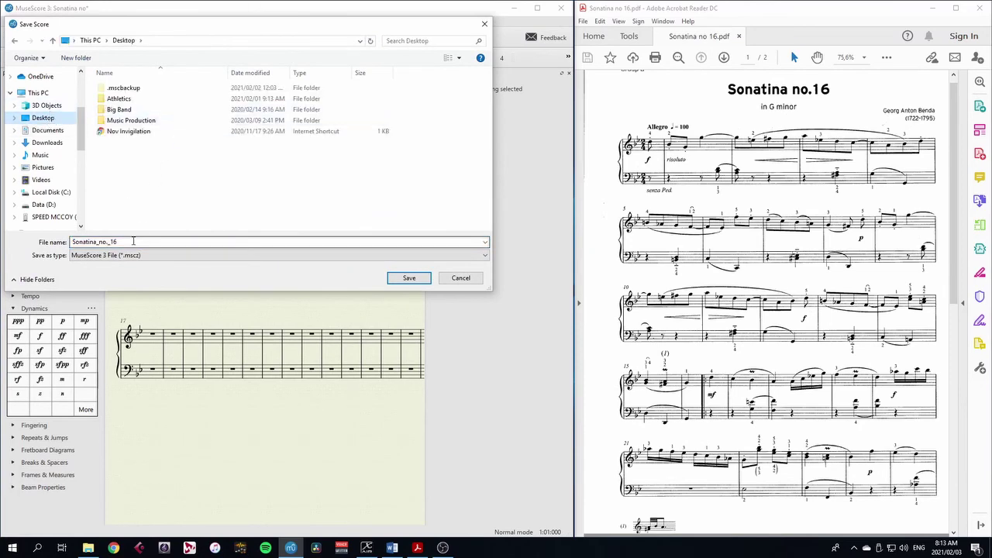
pyautogui.click(409, 278)
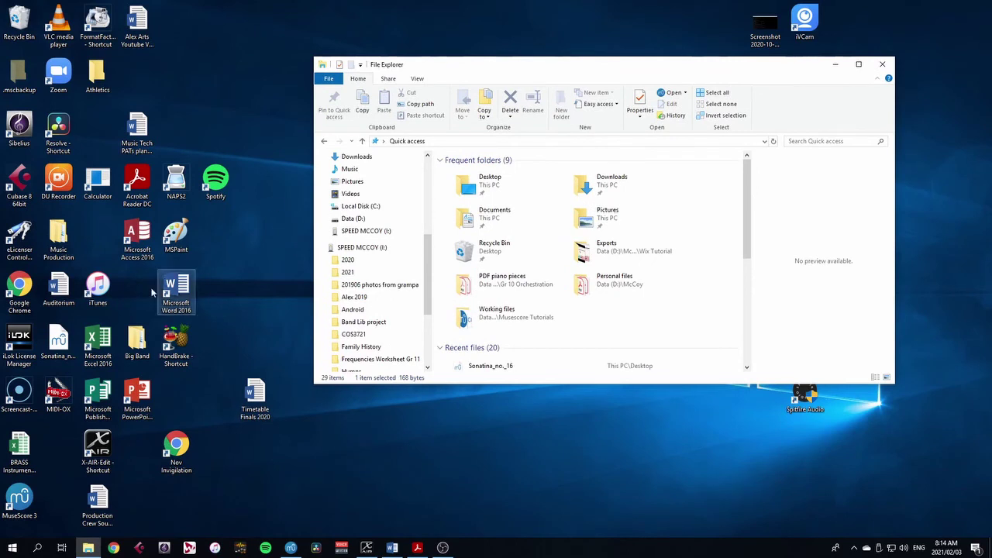
# Drag the Sonatina_no._16 desktop file into the temp folder on drive I:.
pyautogui.click(59, 341)
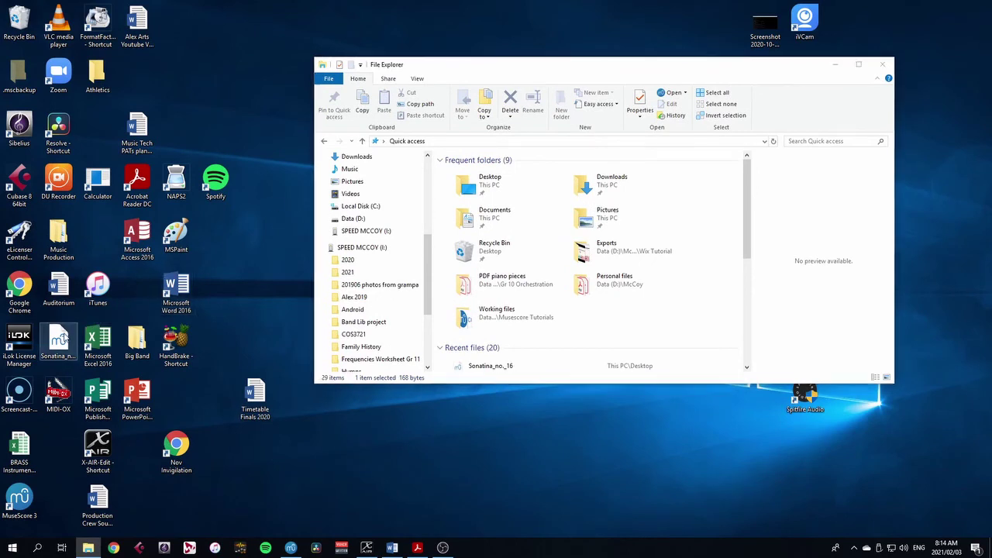
pyautogui.click(364, 231)
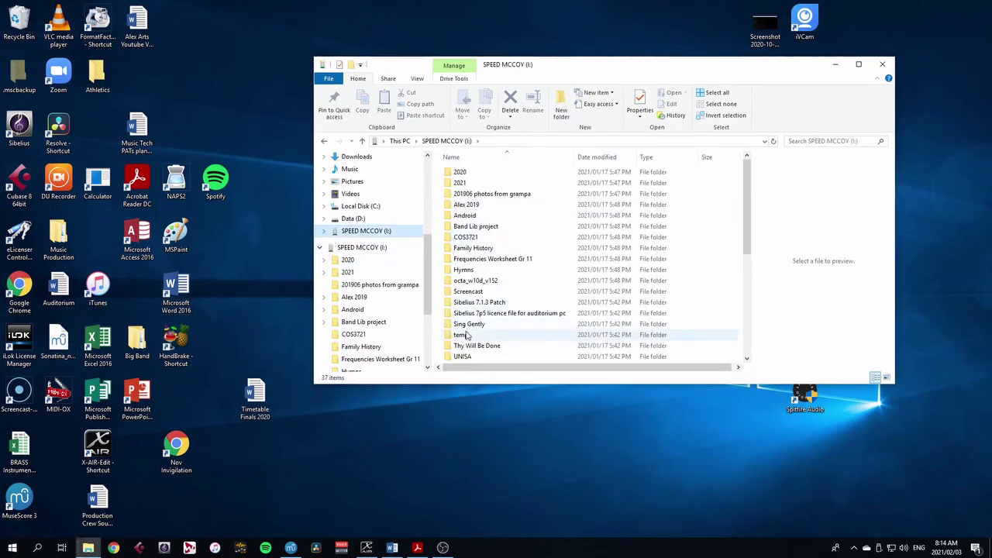
pyautogui.doubleClick(465, 334)
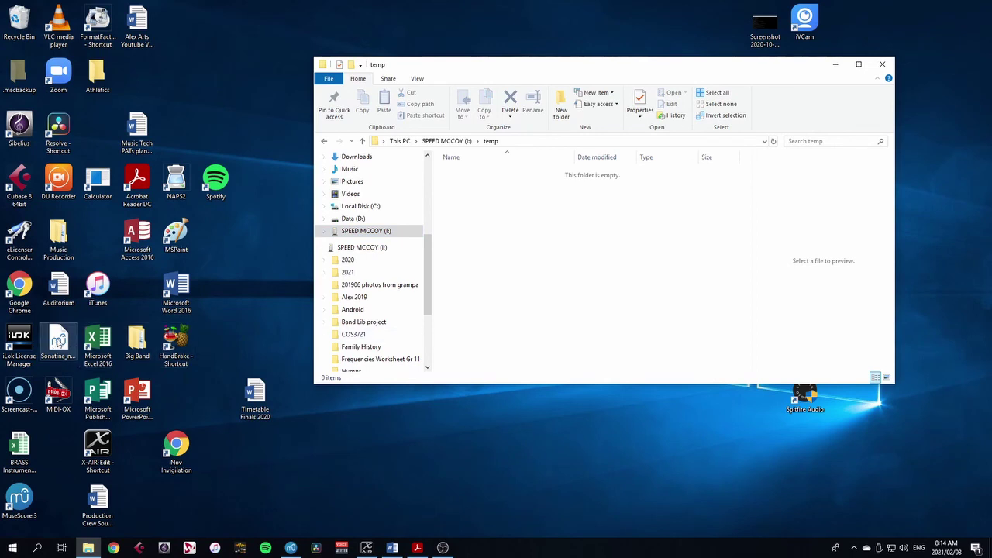
pyautogui.moveTo(59, 341); pyautogui.dragTo(507, 218)
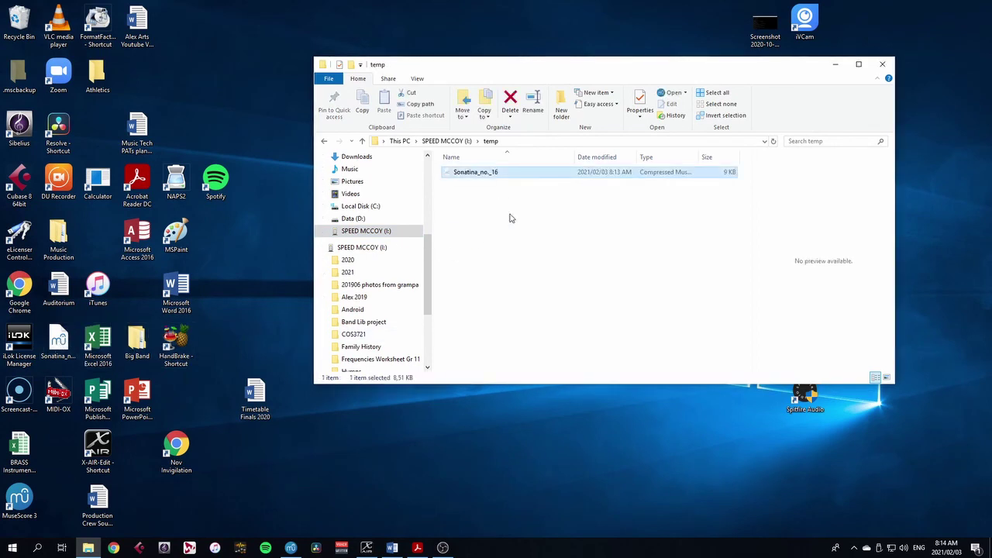